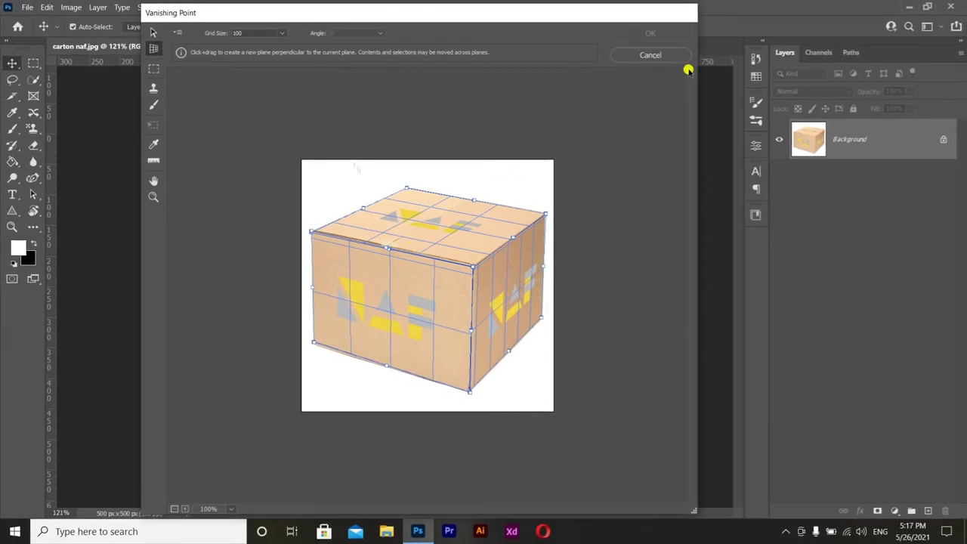
# Cancel the finished example's Vanishing Point preview and bring up the carton naf.jpg tab menu
pyautogui.click(651, 55)
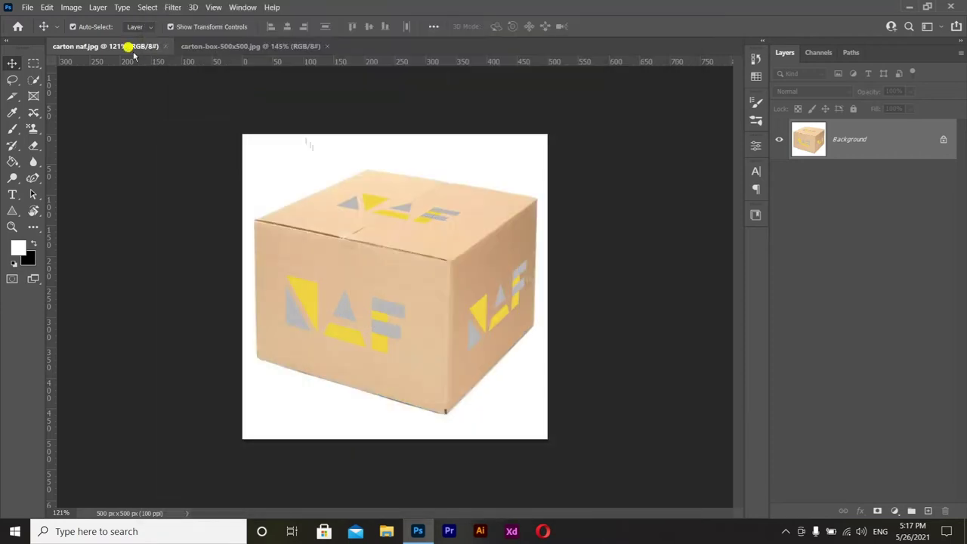
pyautogui.rightClick(130, 45)
# Close carton naf.jpg and zoom in on the plain carton-box-500x500.jpg photo
pyautogui.click(159, 70)
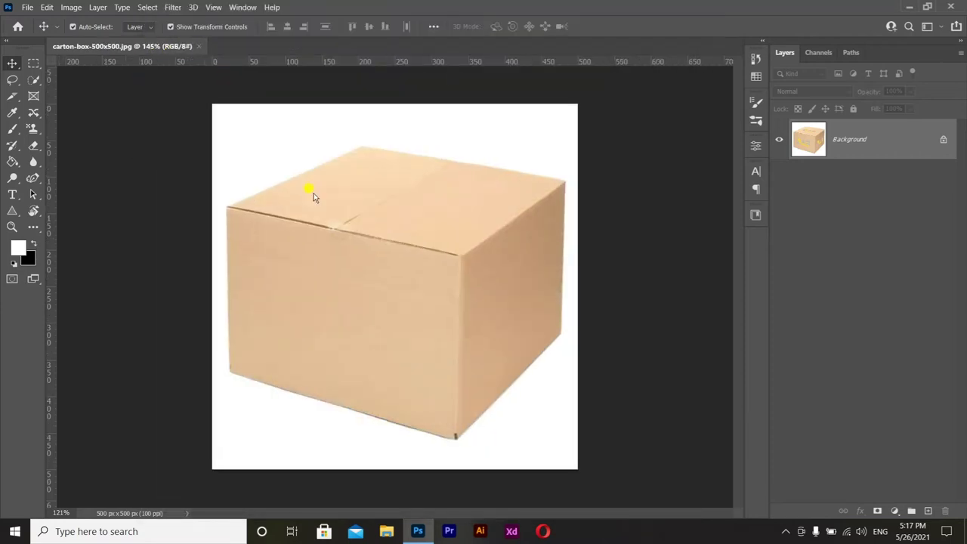
pyautogui.scroll(2, 361, 285)
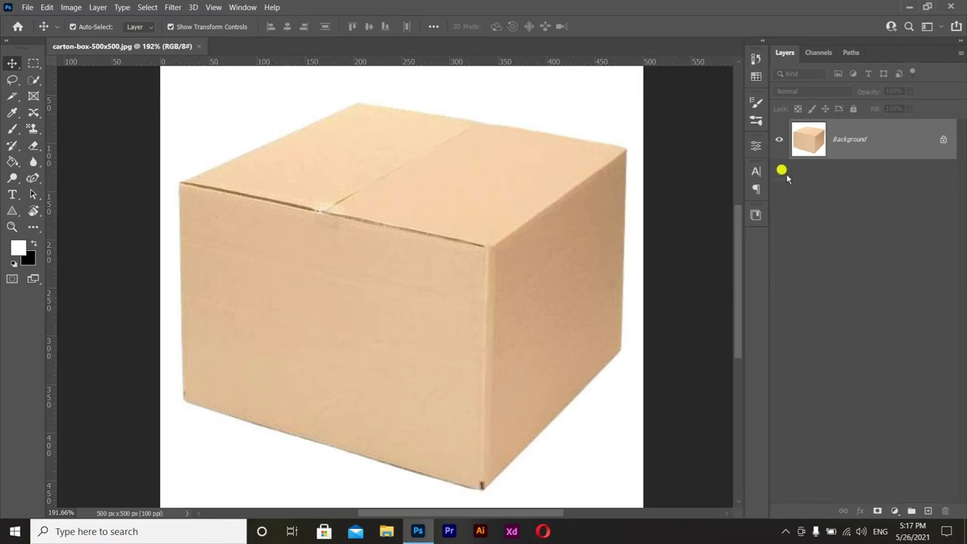
# Duplicate the box photo into Layer 1, then browse File Explorer to the Creative folder
pyautogui.hotkey('ctrl', 'j')
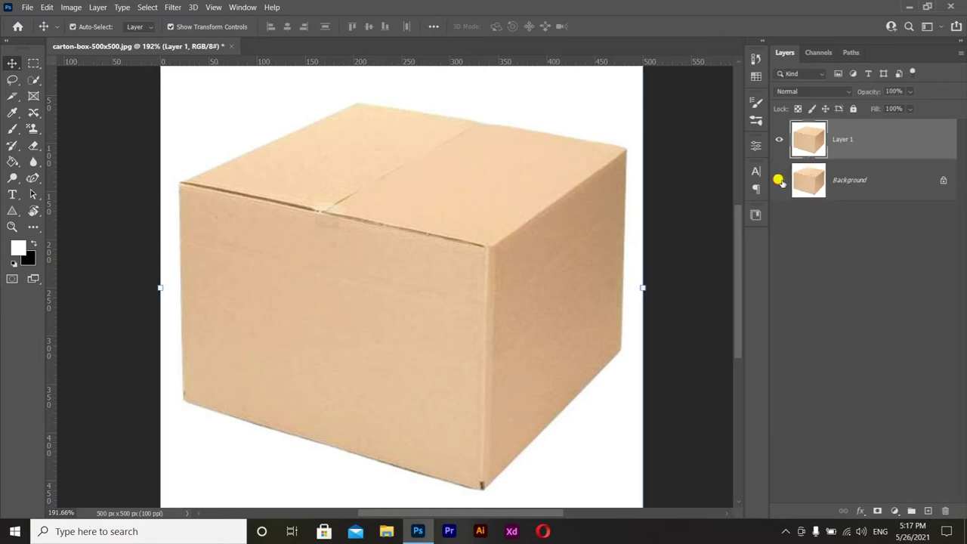
pyautogui.press('Up')
pyautogui.press('Up')
pyautogui.press('Up')
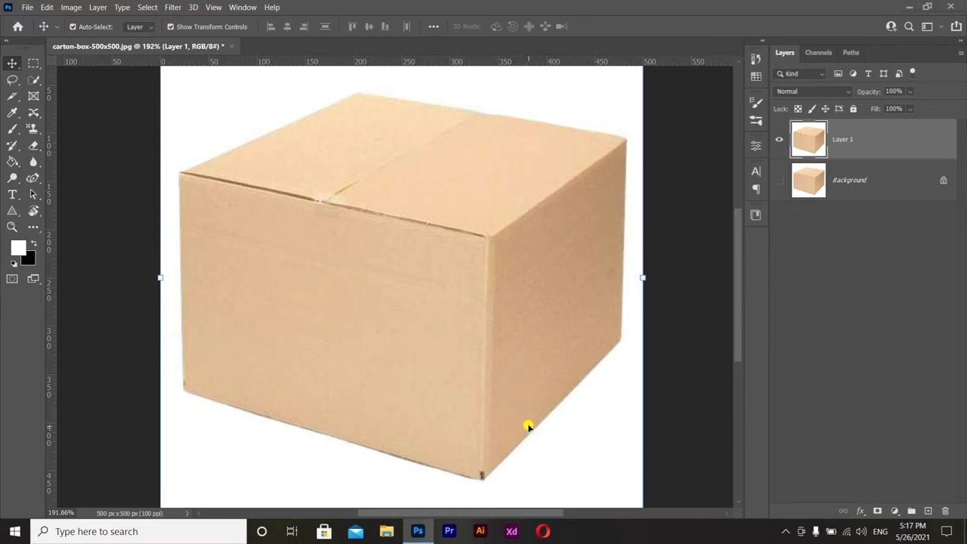
pyautogui.press('super+e')
pyautogui.click(248, 291)
pyautogui.doubleClick(384, 237)
# Drag NAF final logo-01 from the LOGO's folder onto the box and scale it onto the front face
pyautogui.doubleClick(383, 237)
pyautogui.click(646, 268)
pyautogui.moveTo(645, 268); pyautogui.dragTo(431, 274)
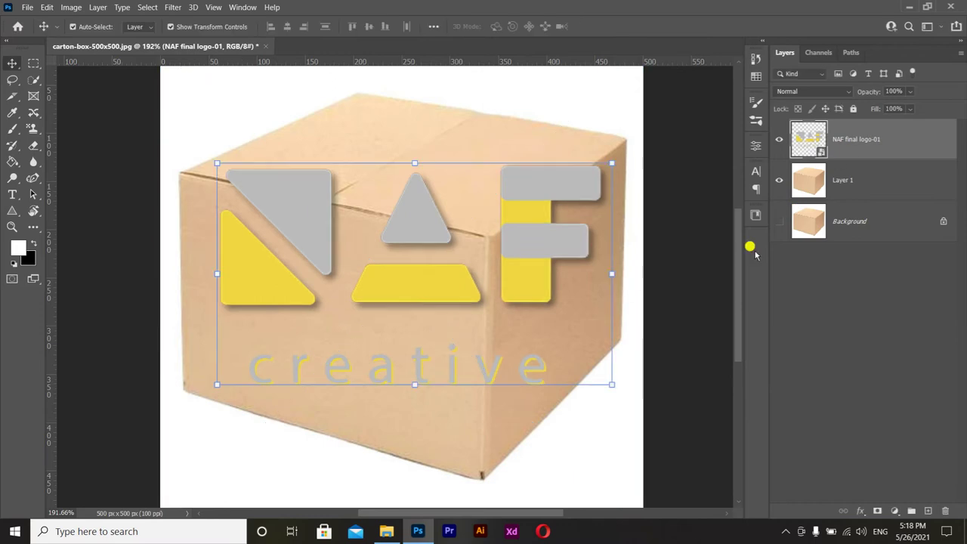
pyautogui.moveTo(610, 270); pyautogui.dragTo(522, 181)
pyautogui.press('Return')
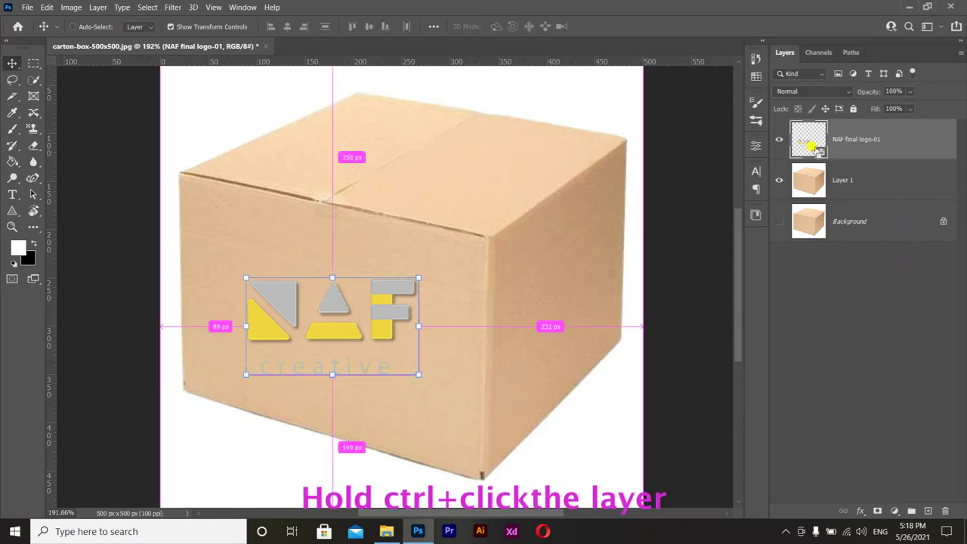
# Copy the NAF logo from its layer selection, deselect, delete the logo layer, and add an empty layer
pyautogui.keyDown('ctrl'); pyautogui.click(812, 147); pyautogui.keyUp('ctrl')
pyautogui.keyDown('ctrl'); pyautogui.click(815, 149); pyautogui.keyUp('ctrl')
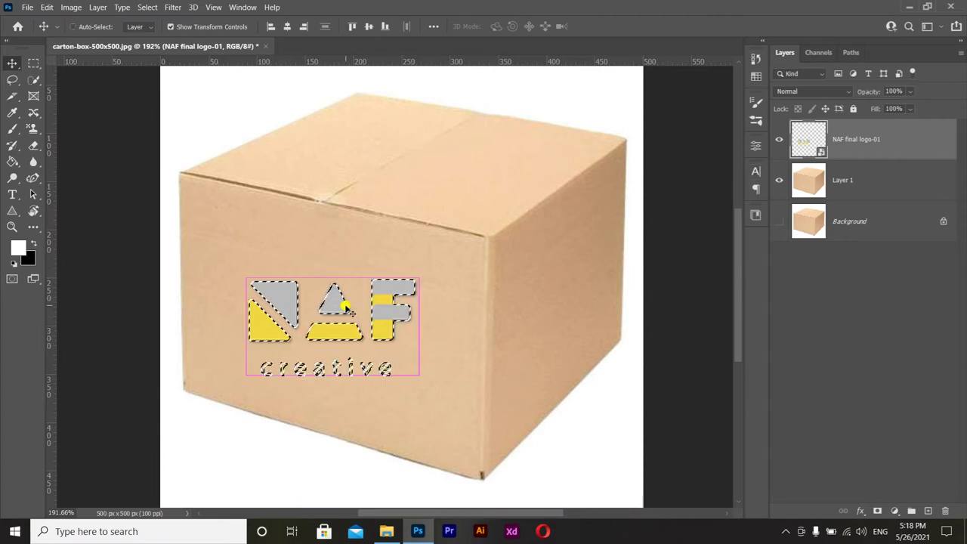
pyautogui.hotkey('ctrl', 'c')
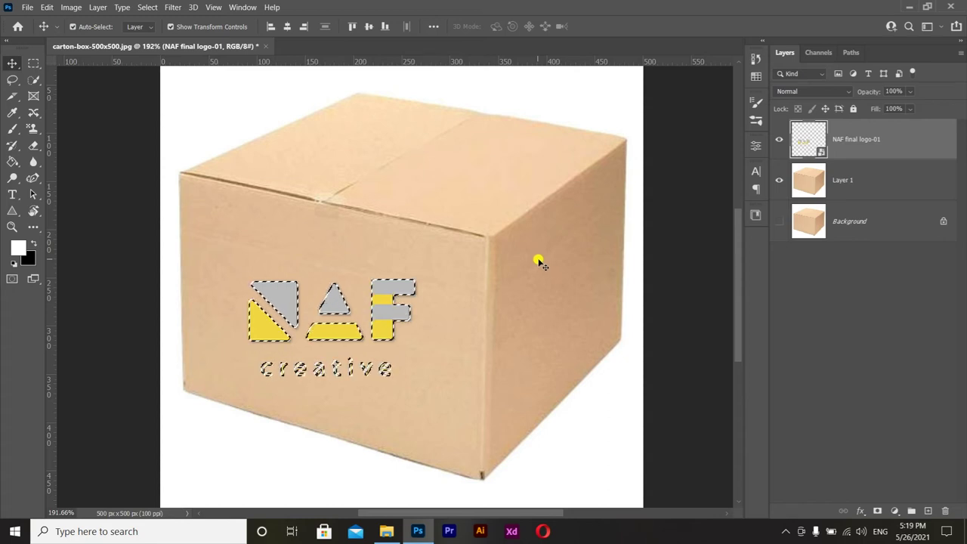
pyautogui.hotkey('ctrl', 'd')
pyautogui.press('Delete')
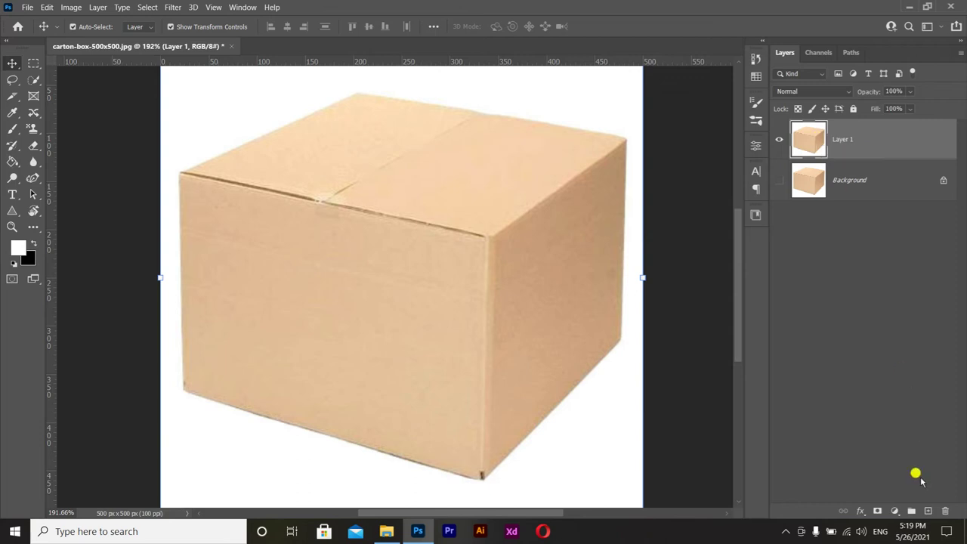
pyautogui.click(924, 511)
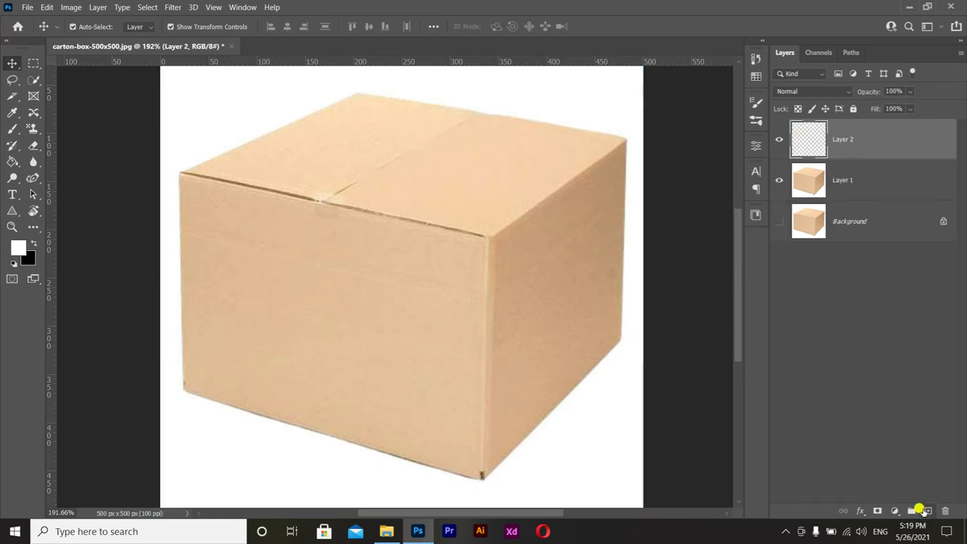
# Rename the new layer Point and launch Vanishing Point with Ctrl+Alt+V
pyautogui.doubleClick(835, 135)
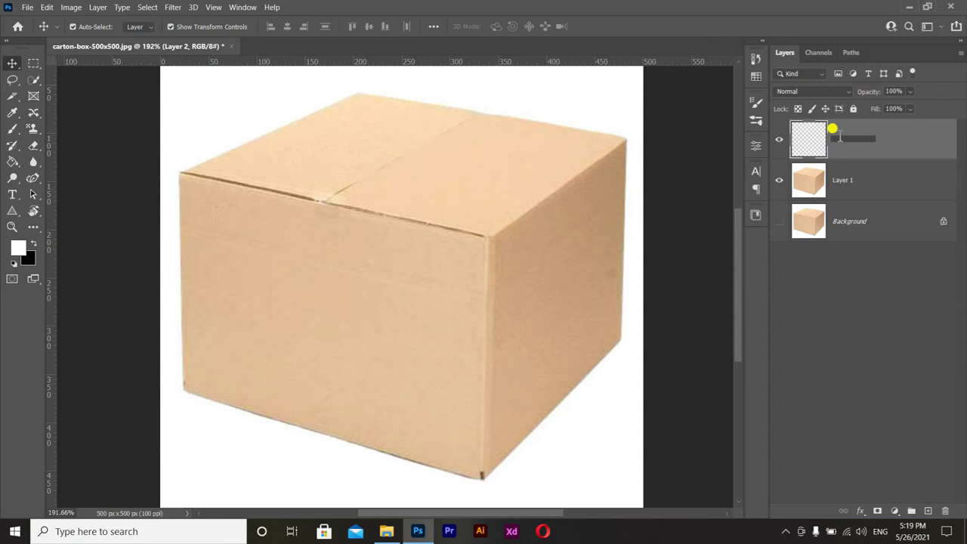
pyautogui.write('Post')
pyautogui.press('Return')
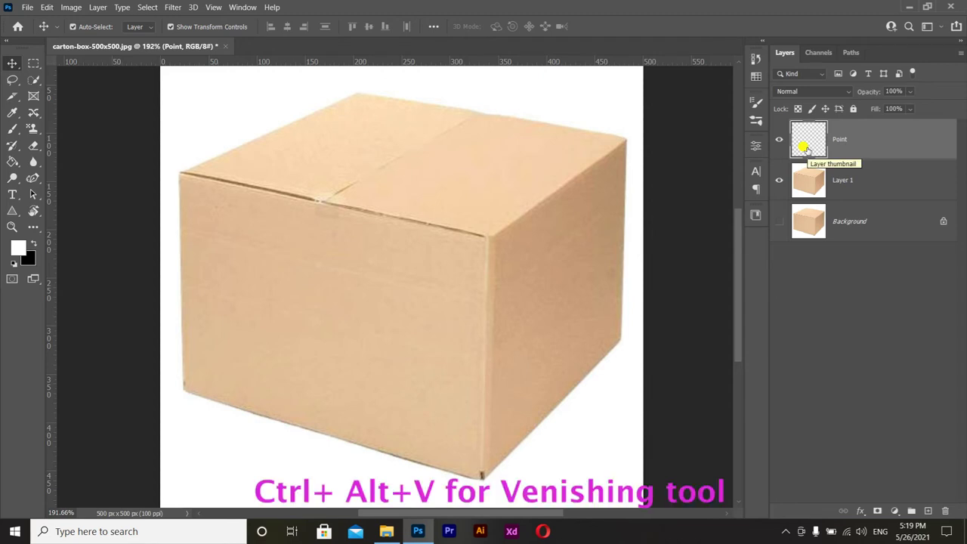
pyautogui.hotkey('ctrl', 'alt', 'v')
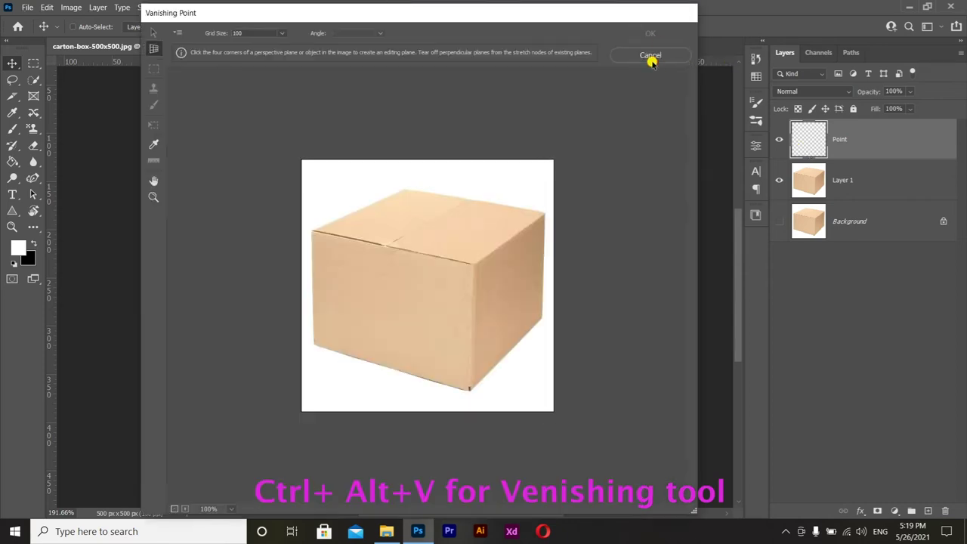
# Reopen Vanishing Point from the Filter menu on the box image and sample the box colour
pyautogui.click(651, 57)
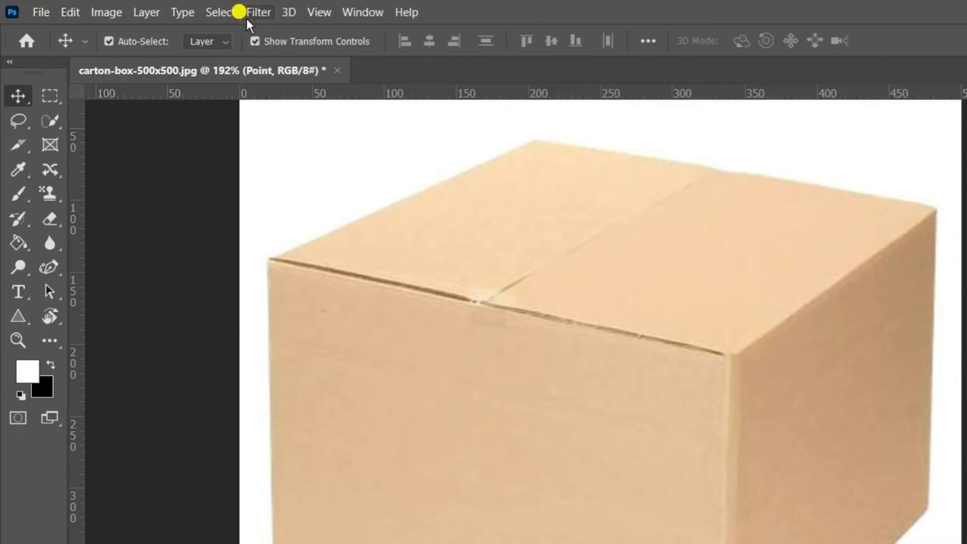
pyautogui.click(172, 8)
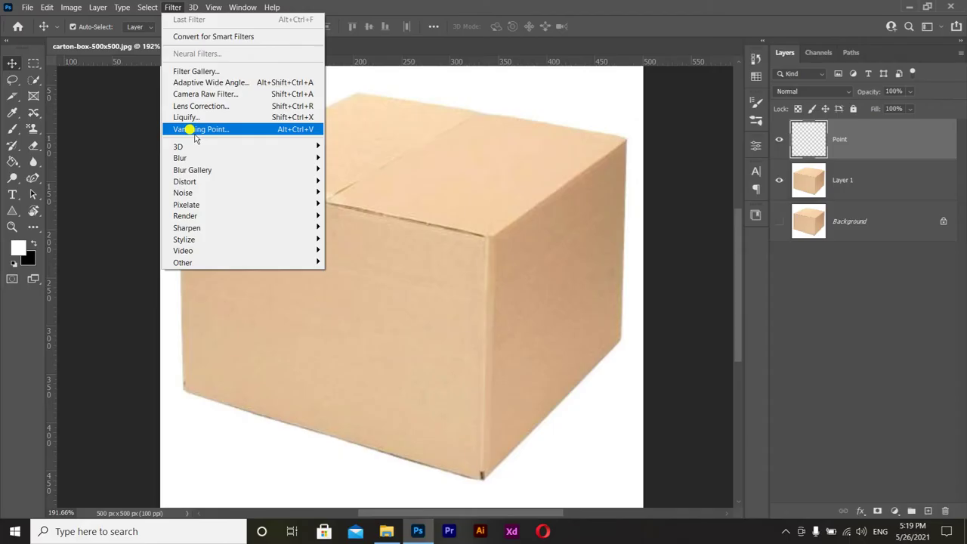
pyautogui.click(287, 194)
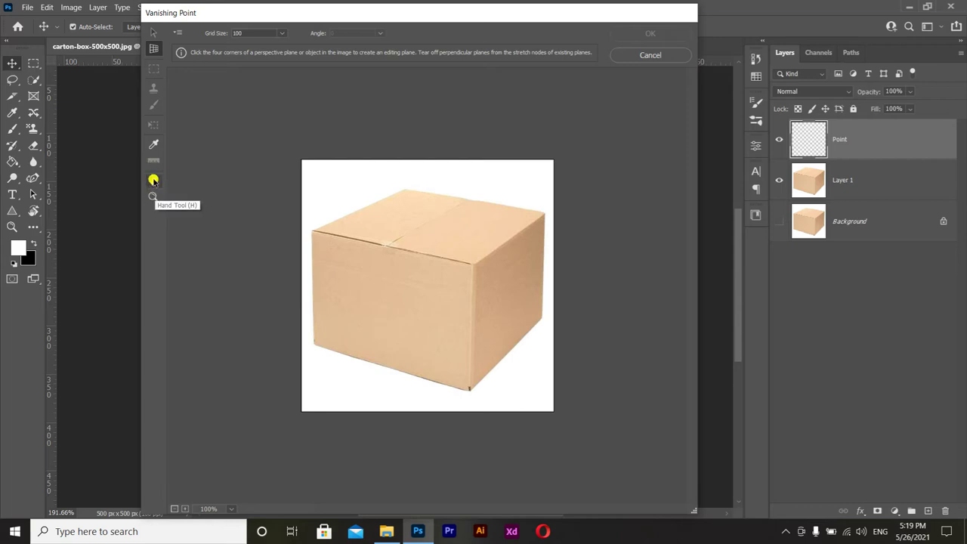
pyautogui.click(153, 181)
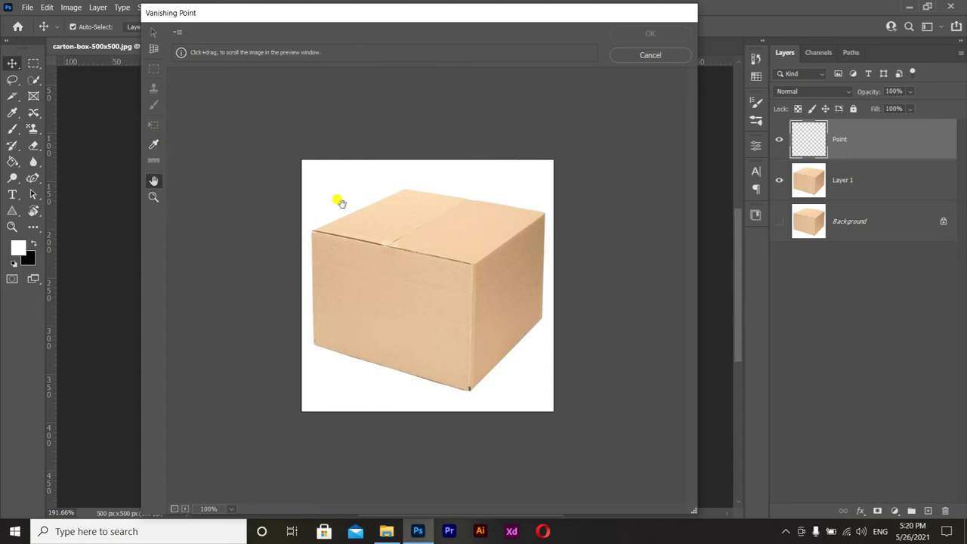
pyautogui.click(153, 143)
pyautogui.click(433, 255)
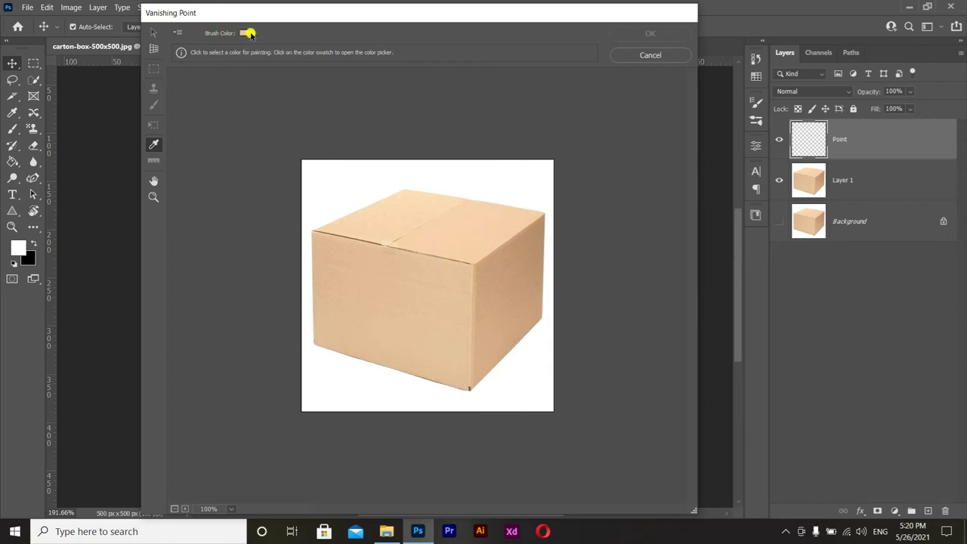
pyautogui.click(153, 47)
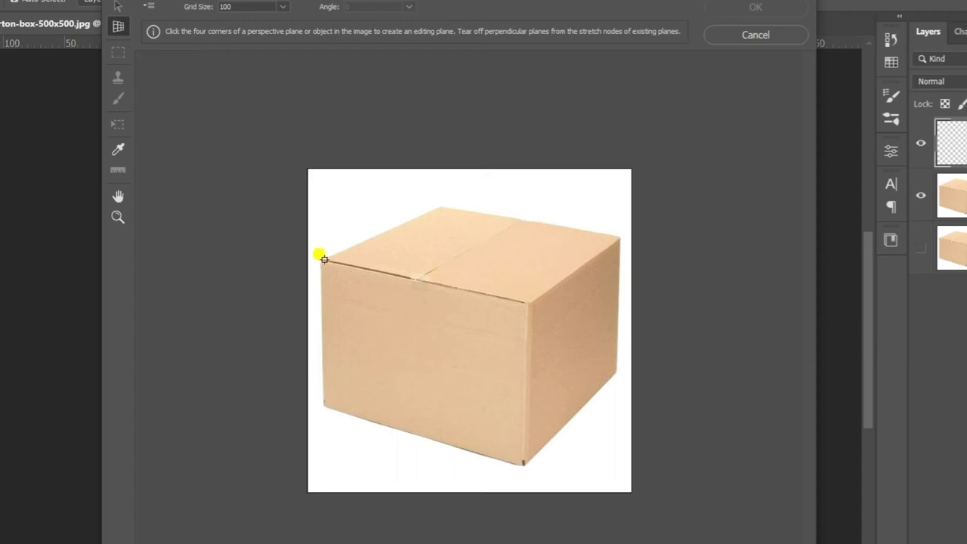
# Draw a perspective plane on the front face's four corners, refine its top-left node, and paste the logo
pyautogui.click(324, 260)
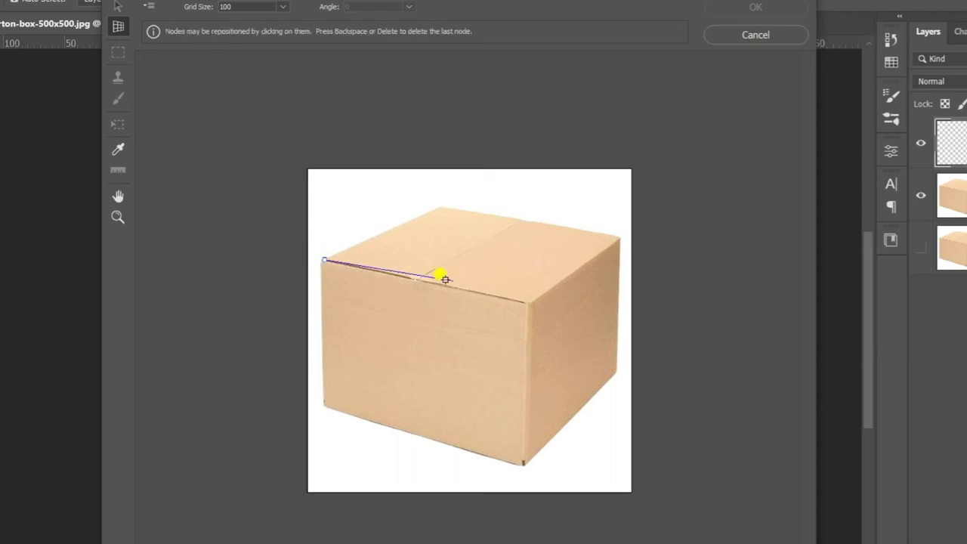
pyautogui.click(529, 302)
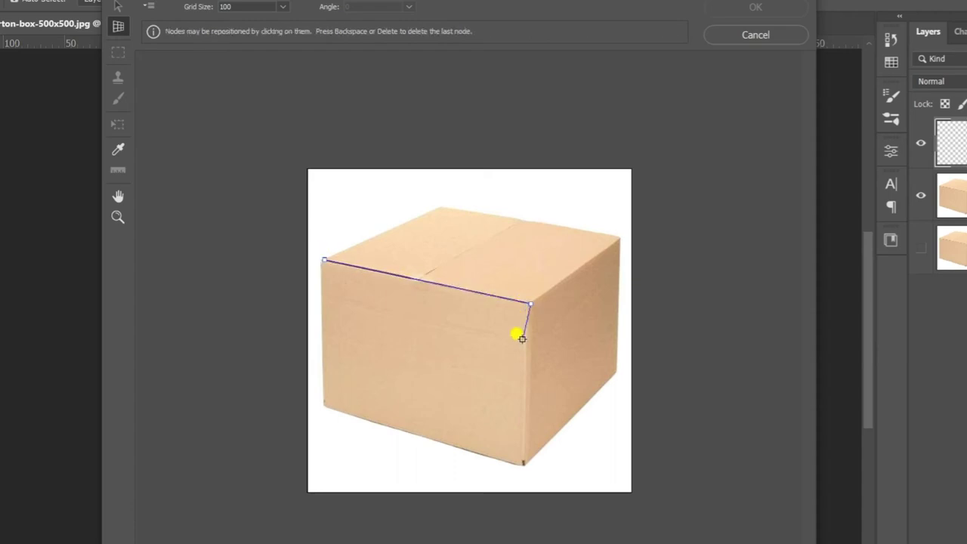
pyautogui.click(524, 463)
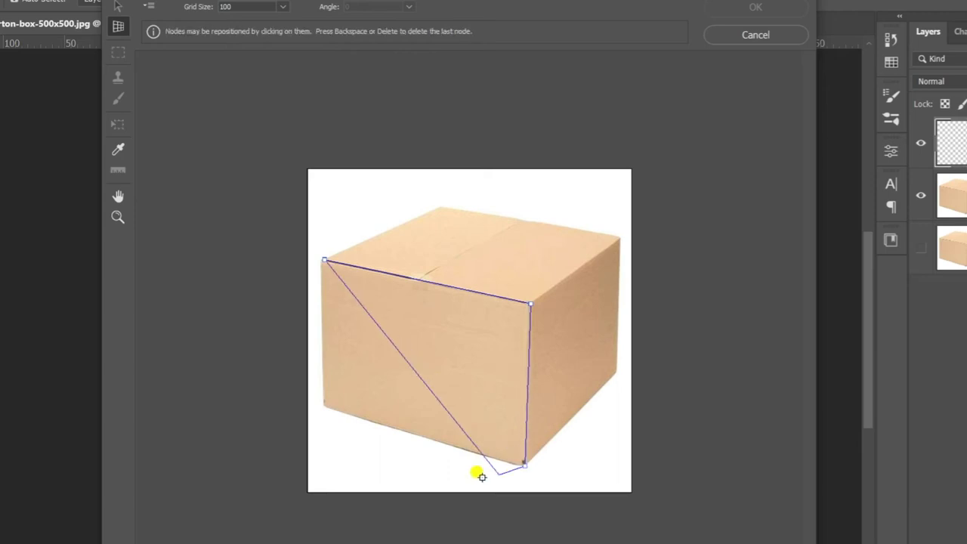
pyautogui.click(323, 405)
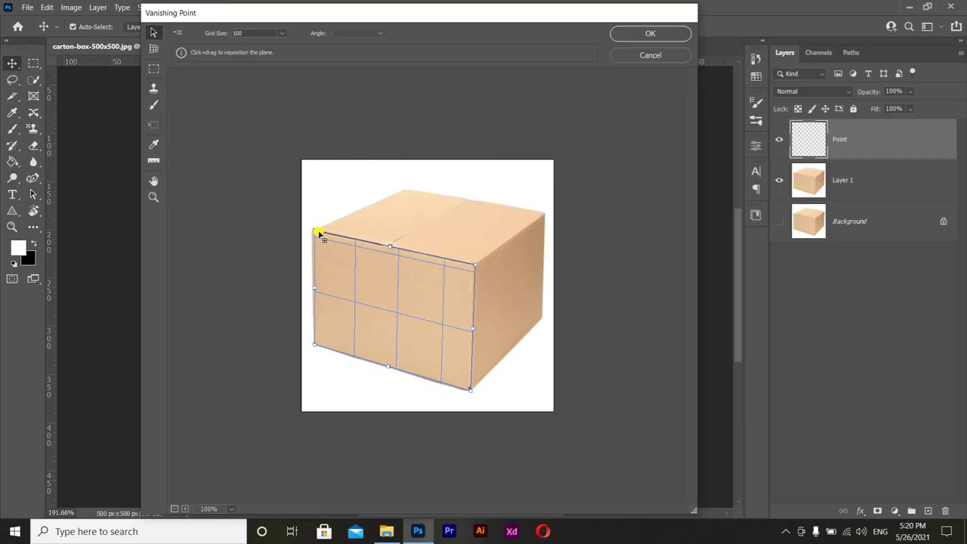
pyautogui.press('alt')
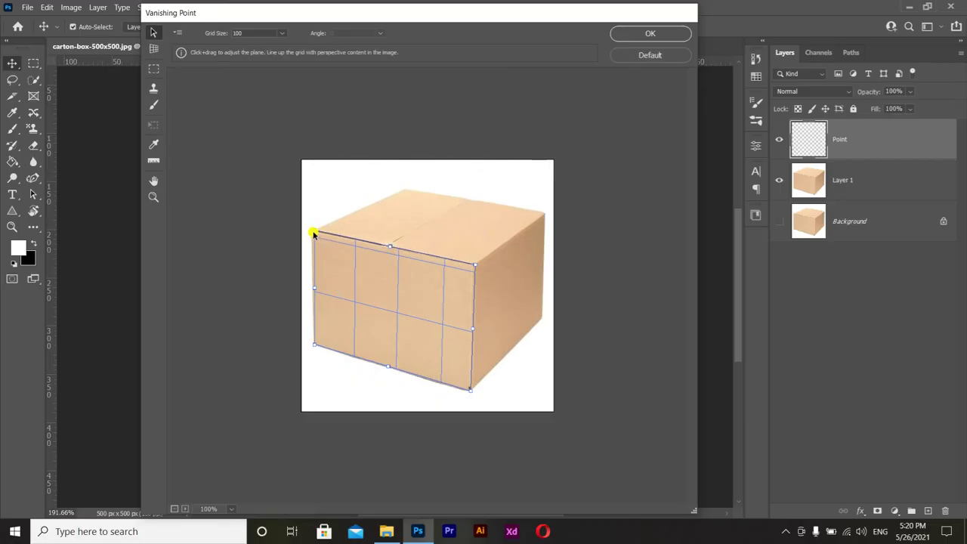
pyautogui.moveTo(314, 232); pyautogui.dragTo(310, 229)
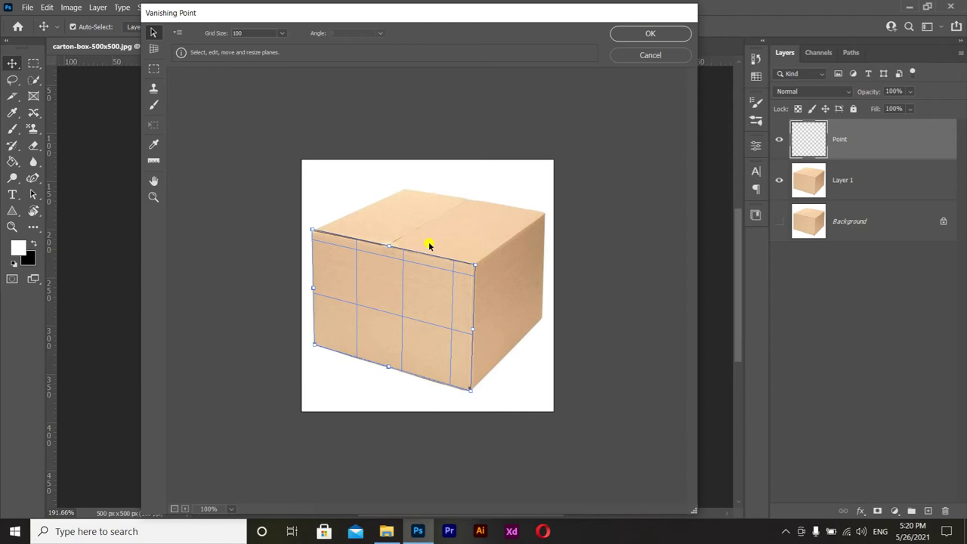
pyautogui.hotkey('ctrl', 'v')
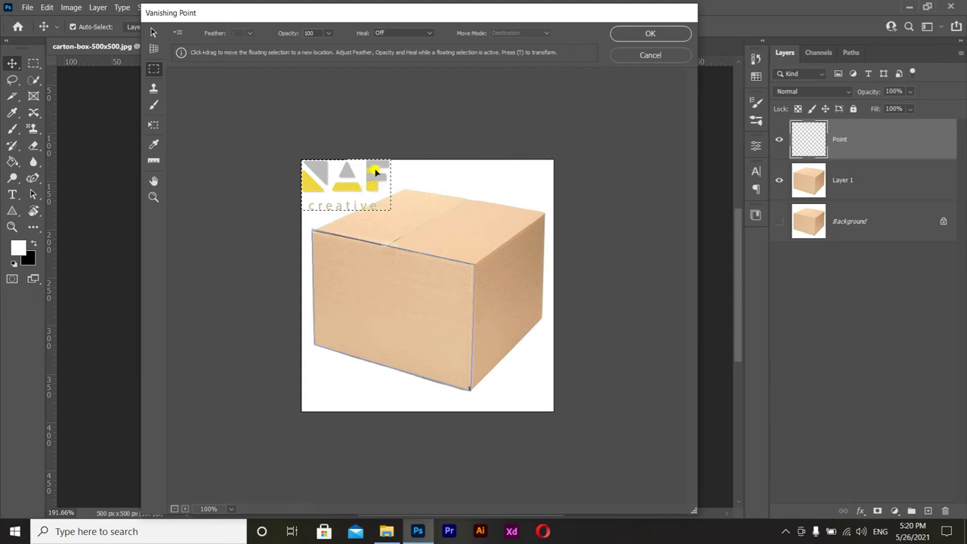
# Transform and drag the pasted NAF logo onto the front-face plane, then apply it with OK
pyautogui.hotkey('ctrl', 't')
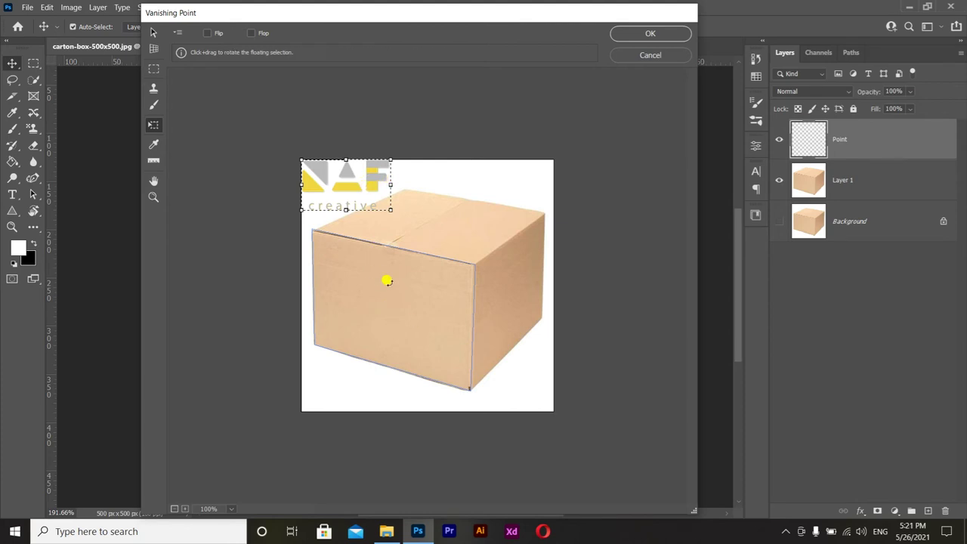
pyautogui.moveTo(369, 175); pyautogui.dragTo(405, 306)
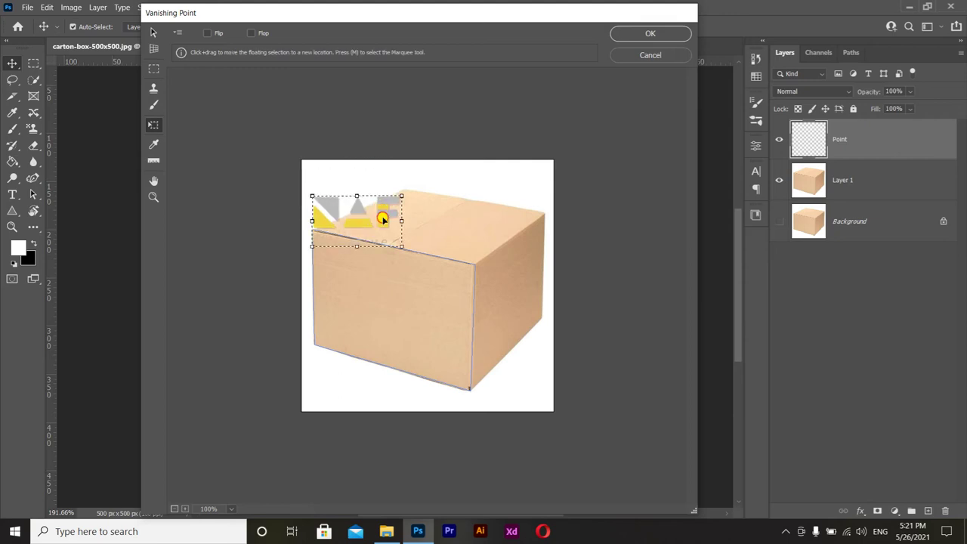
pyautogui.moveTo(405, 305)
pyautogui.mouseDown()
pyautogui.moveTo(401, 316)
pyautogui.moveTo(402, 305)
pyautogui.mouseUp()
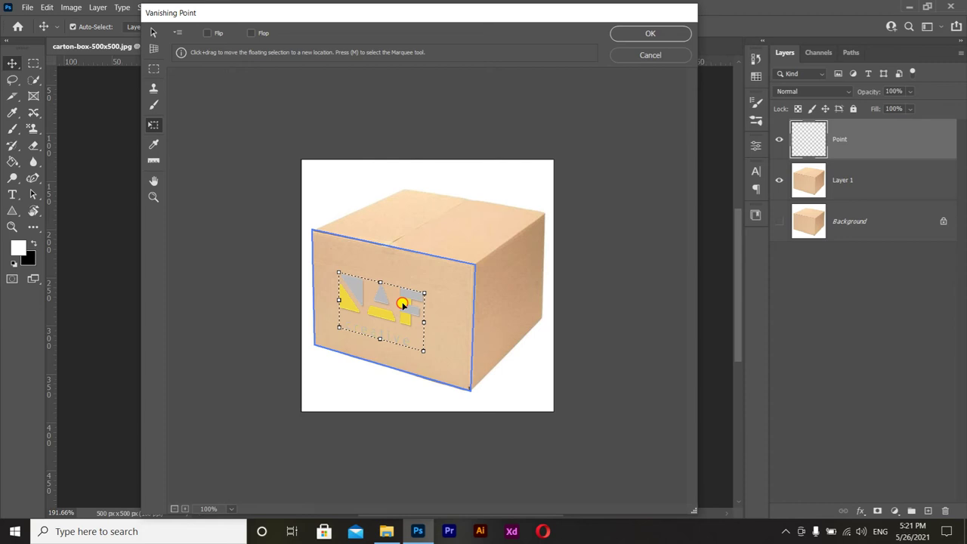
pyautogui.click(650, 33)
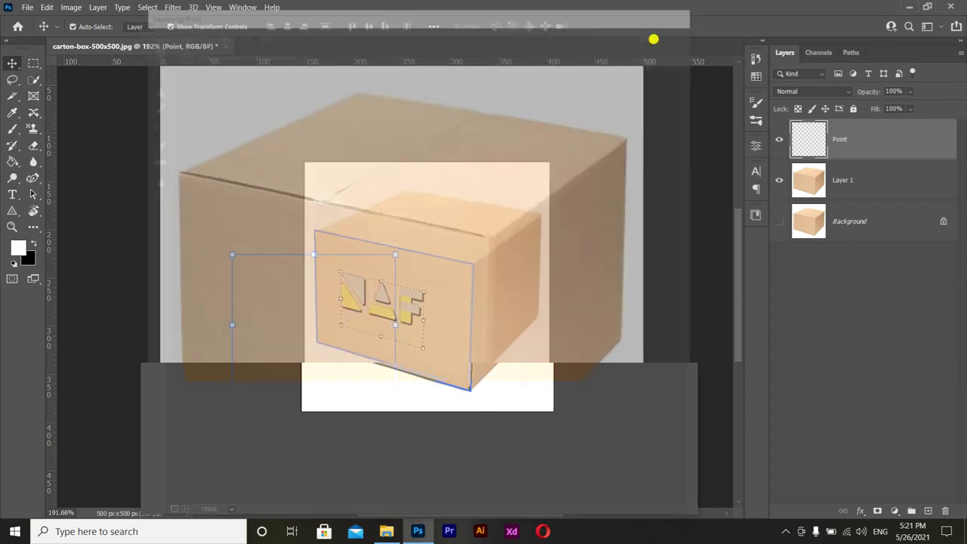
# Add an empty layer named point1 above Layer 1 and reopen Vanishing Point
pyautogui.click(809, 183)
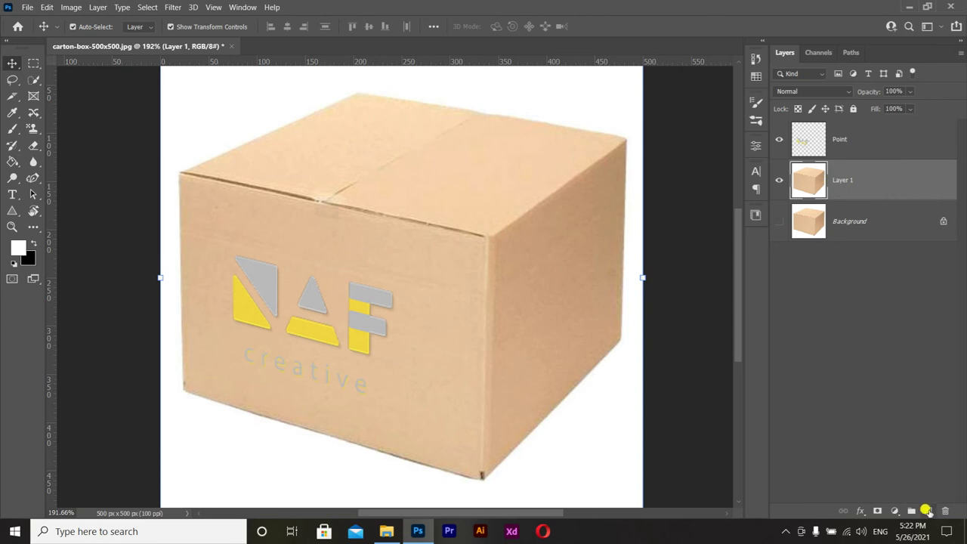
pyautogui.click(927, 510)
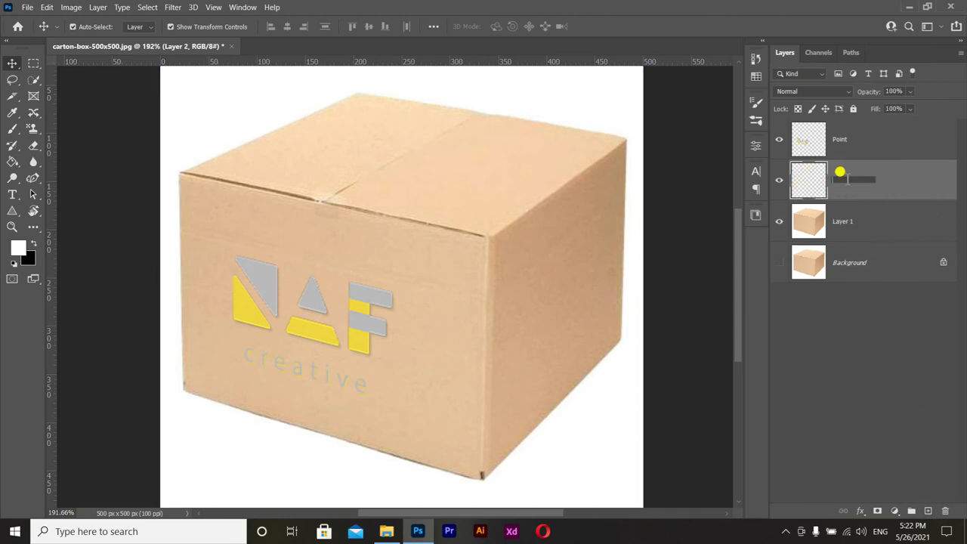
pyautogui.write('point')
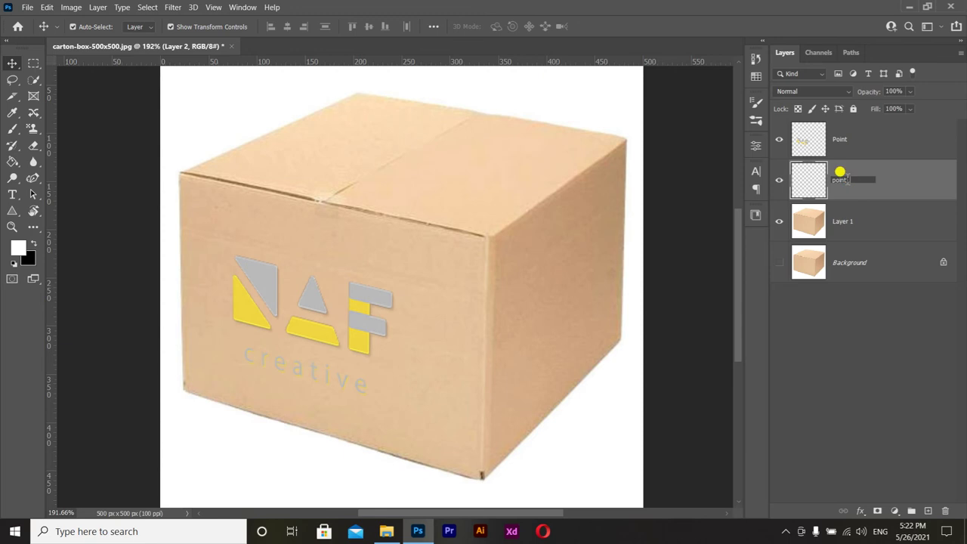
pyautogui.write('1')
pyautogui.press('Return')
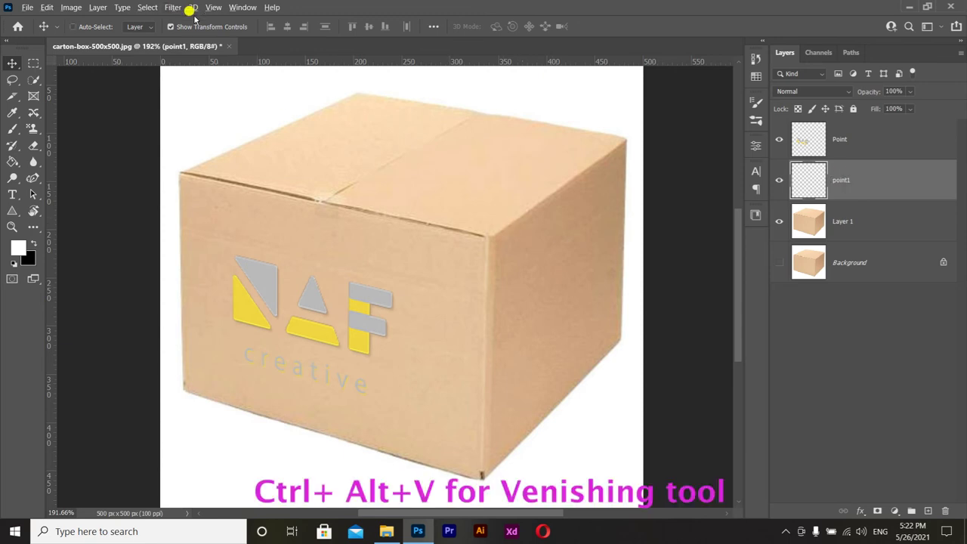
pyautogui.hotkey('ctrl', 'alt', 'v')
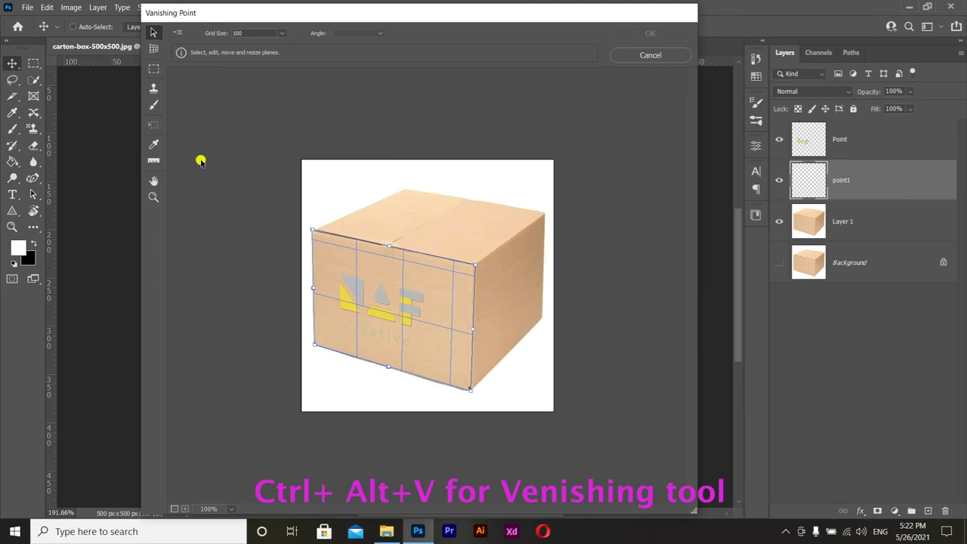
# Delete the existing front-face perspective plane in Vanishing Point
pyautogui.click(154, 48)
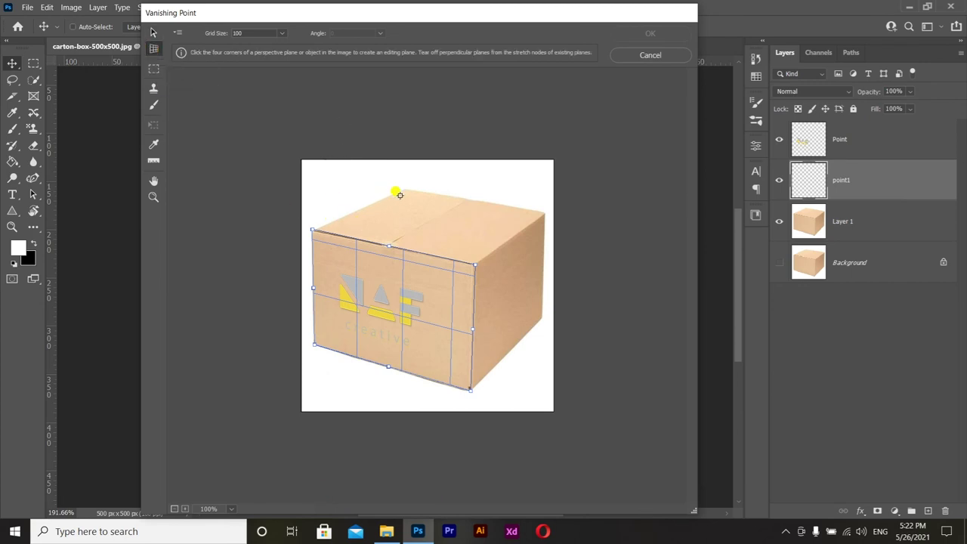
pyautogui.press('alt')
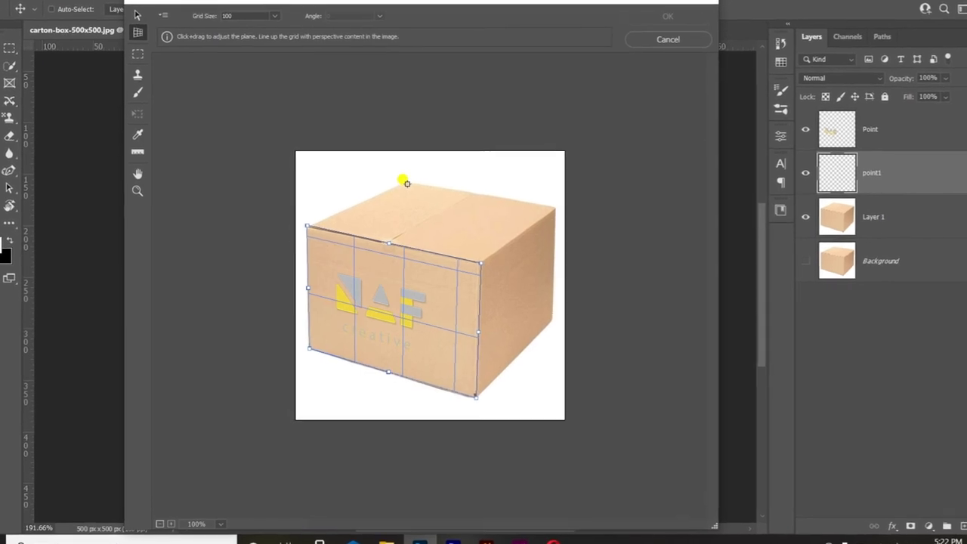
pyautogui.press('BackSpace')
# Draw a four-corner perspective plane over the box's top face and paste the copied logo
pyautogui.click(419, 185)
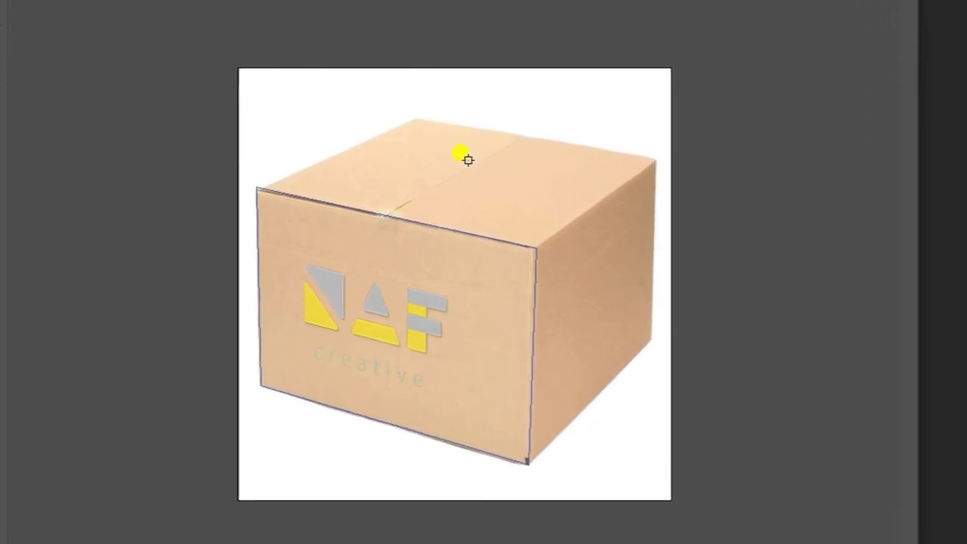
pyautogui.click(420, 116)
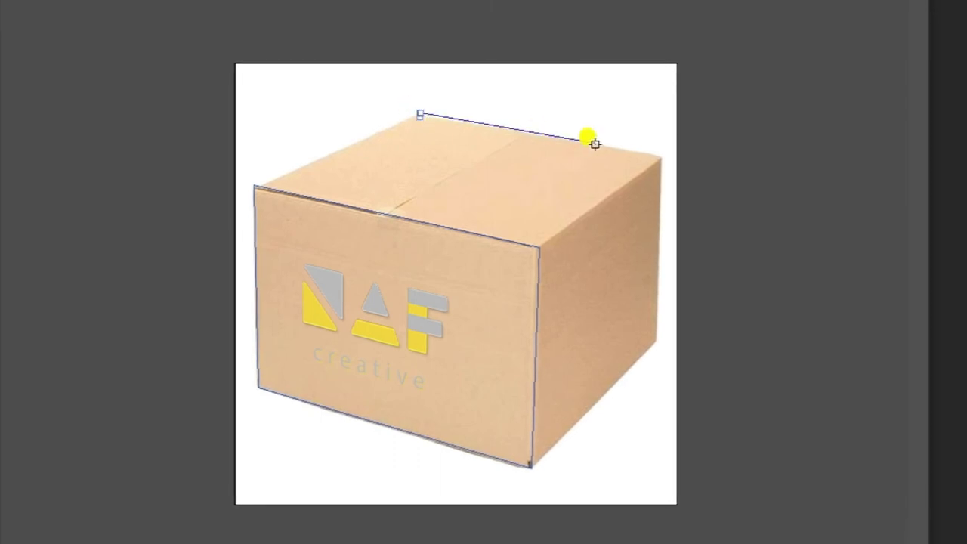
pyautogui.click(420, 115)
pyautogui.click(659, 160)
pyautogui.click(539, 249)
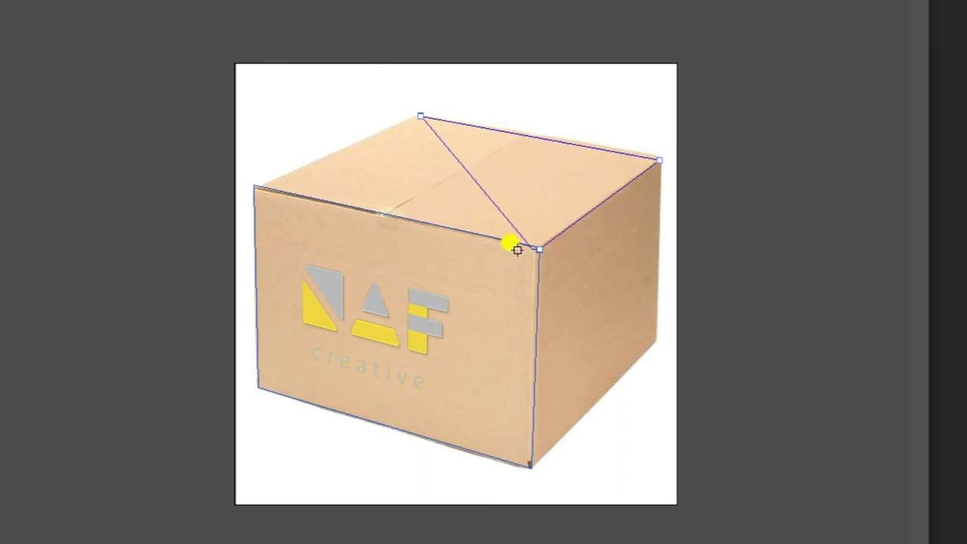
pyautogui.click(255, 187)
pyautogui.click(317, 249)
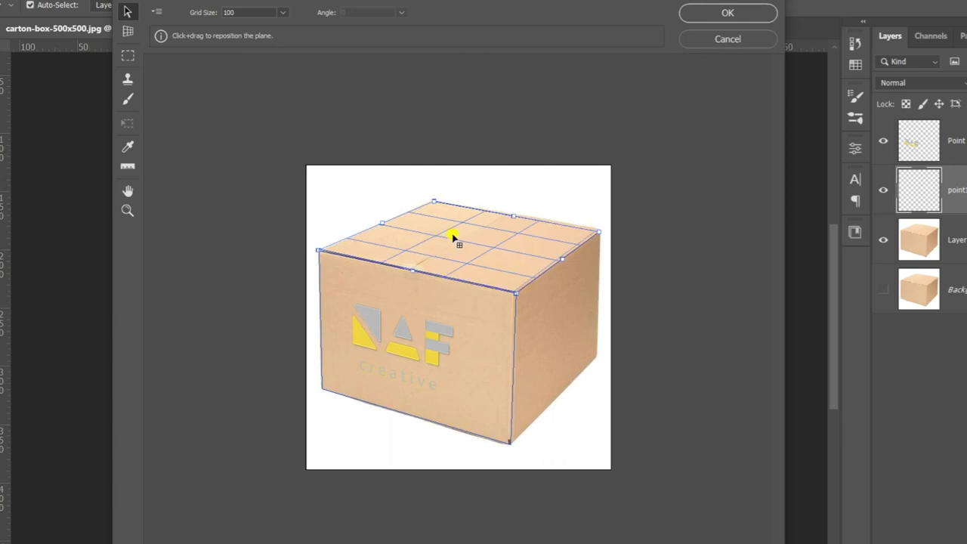
pyautogui.hotkey('ctrl', 'v')
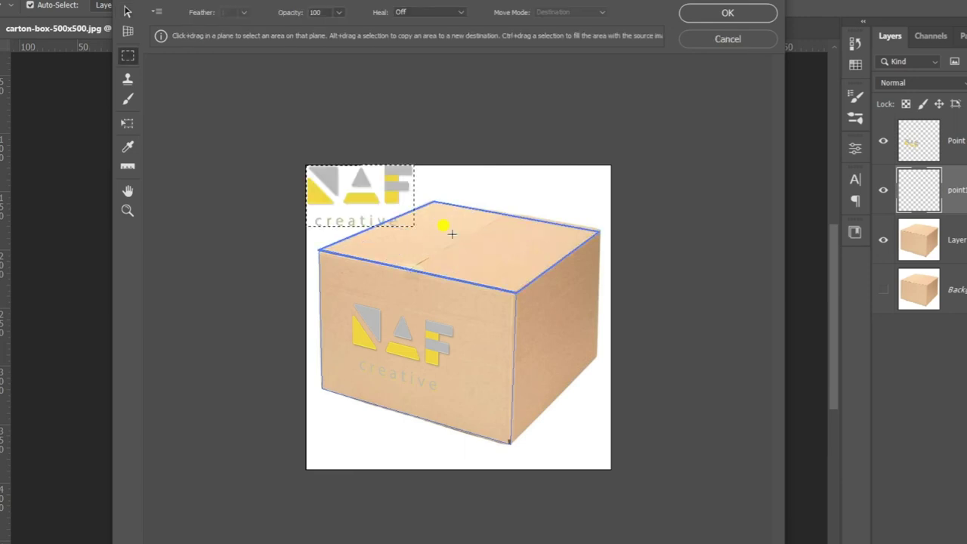
# Drag the floating logo onto the box's top plane and begin transforming it
pyautogui.moveTo(389, 183)
pyautogui.mouseDown()
pyautogui.moveTo(513, 247)
pyautogui.moveTo(428, 202)
pyautogui.mouseUp()
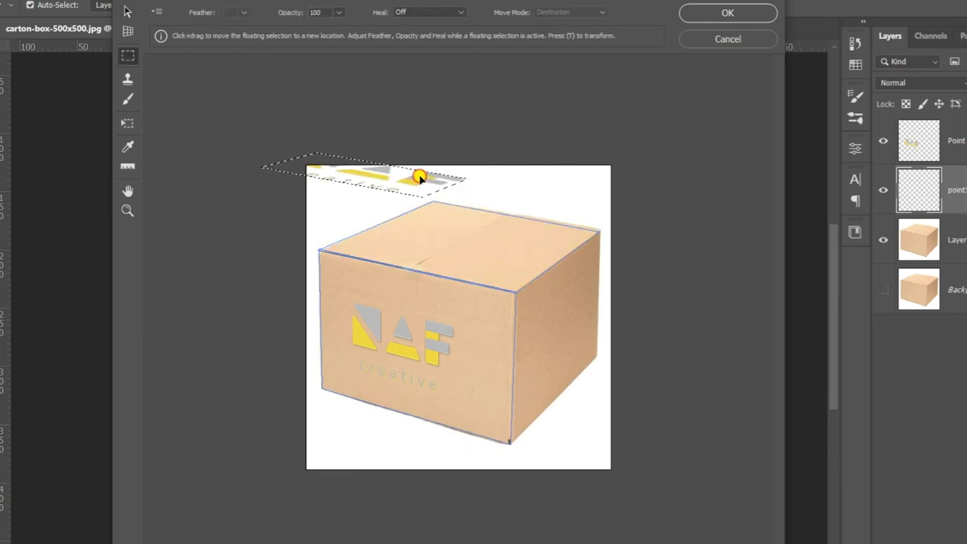
pyautogui.moveTo(428, 202); pyautogui.dragTo(520, 249)
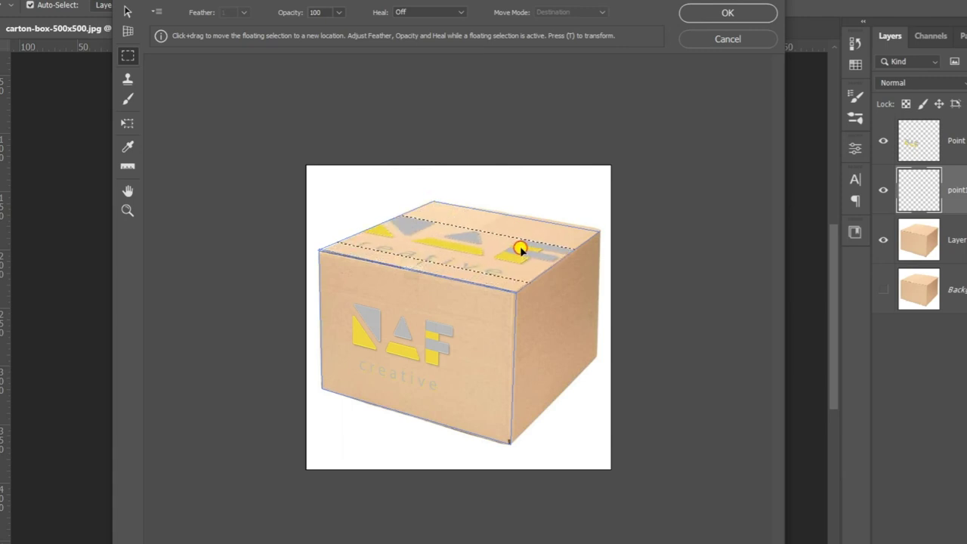
pyautogui.press('t')
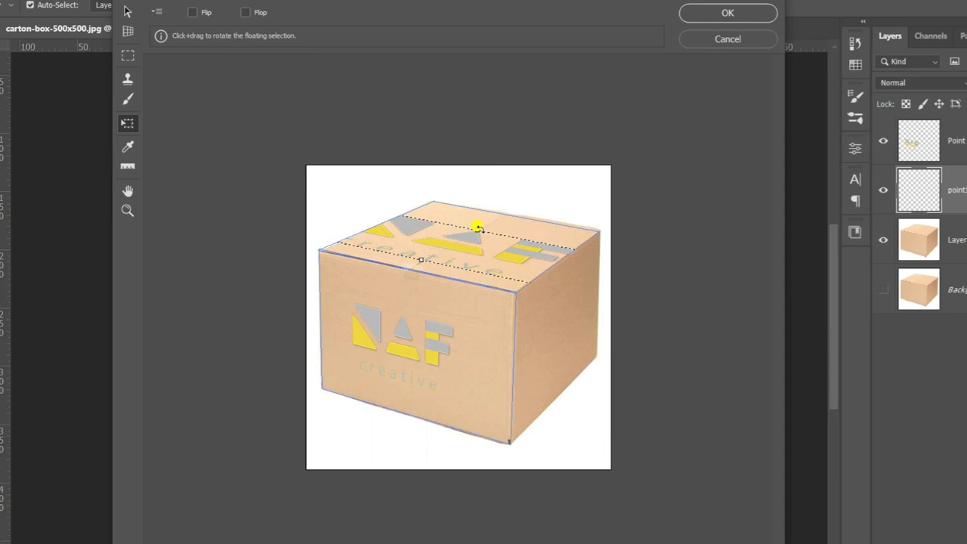
pyautogui.moveTo(478, 230)
pyautogui.mouseDown()
pyautogui.moveTo(480, 245)
pyautogui.moveTo(481, 227)
pyautogui.mouseUp()
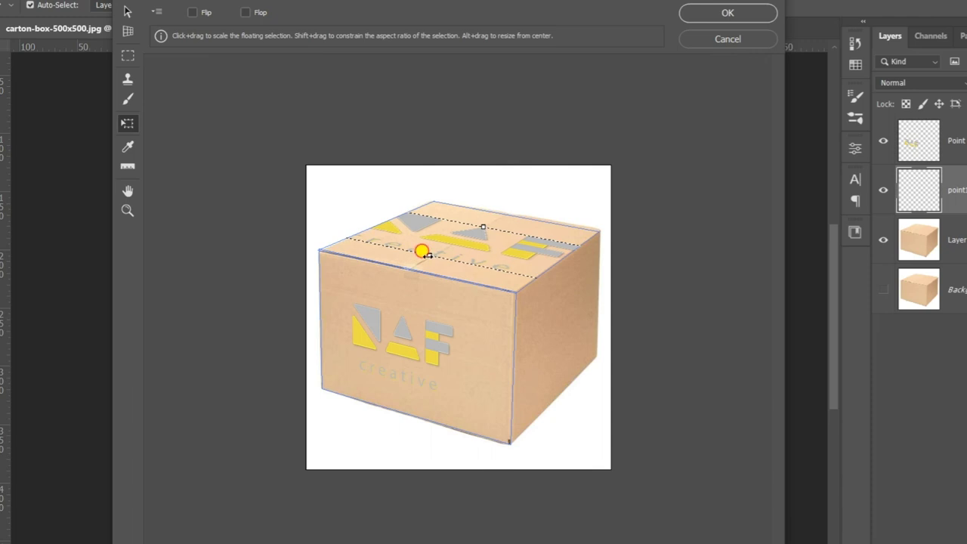
pyautogui.moveTo(425, 253); pyautogui.dragTo(423, 258)
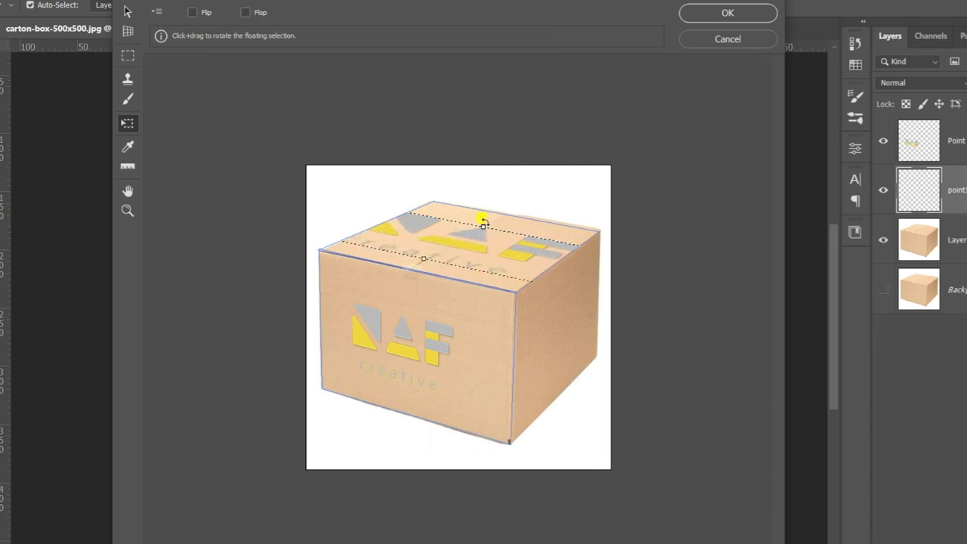
# Shrink the logo to fit within the lid and confirm the placement with OK
pyautogui.moveTo(482, 227); pyautogui.dragTo(484, 224)
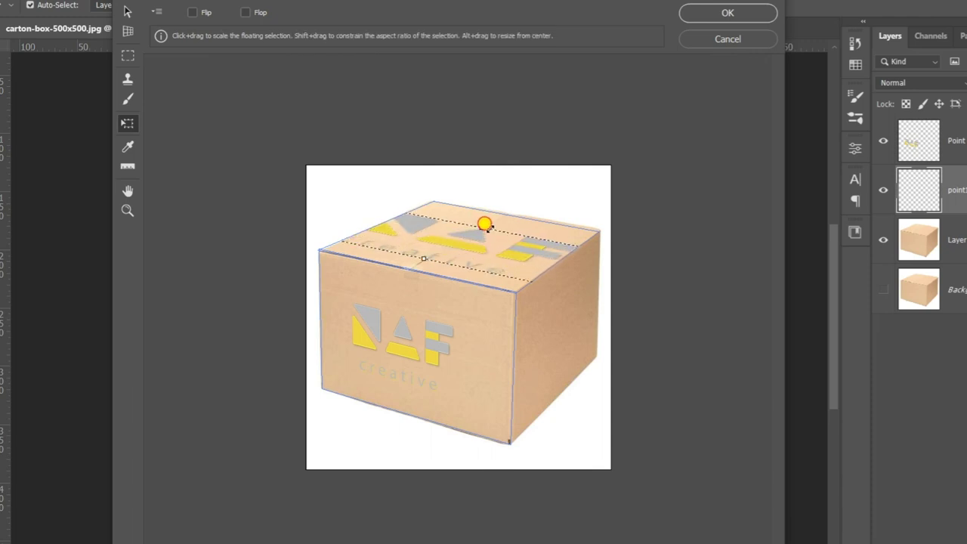
pyautogui.moveTo(482, 225)
pyautogui.mouseDown()
pyautogui.moveTo(485, 216)
pyautogui.moveTo(481, 234)
pyautogui.mouseUp()
pyautogui.hotkey('ctrl', 'z')
pyautogui.hotkey('ctrl', 'z')
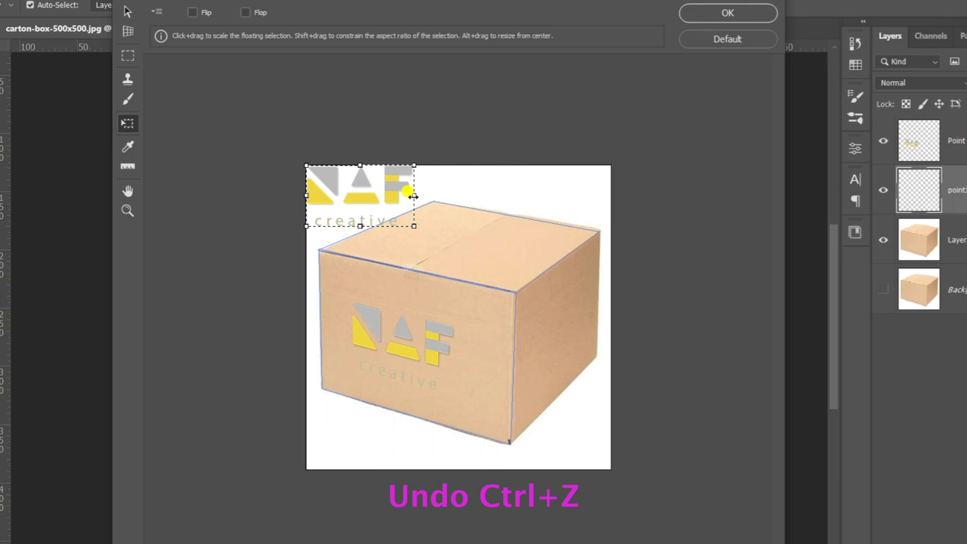
pyautogui.moveTo(413, 197); pyautogui.dragTo(420, 198)
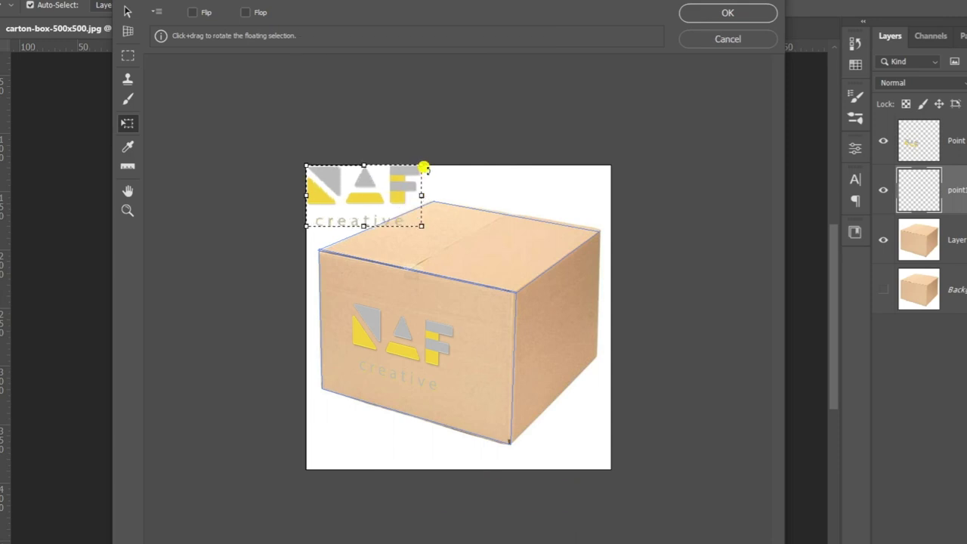
pyautogui.moveTo(419, 163)
pyautogui.mouseDown()
pyautogui.moveTo(400, 182)
pyautogui.moveTo(510, 254)
pyautogui.moveTo(545, 259)
pyautogui.mouseUp()
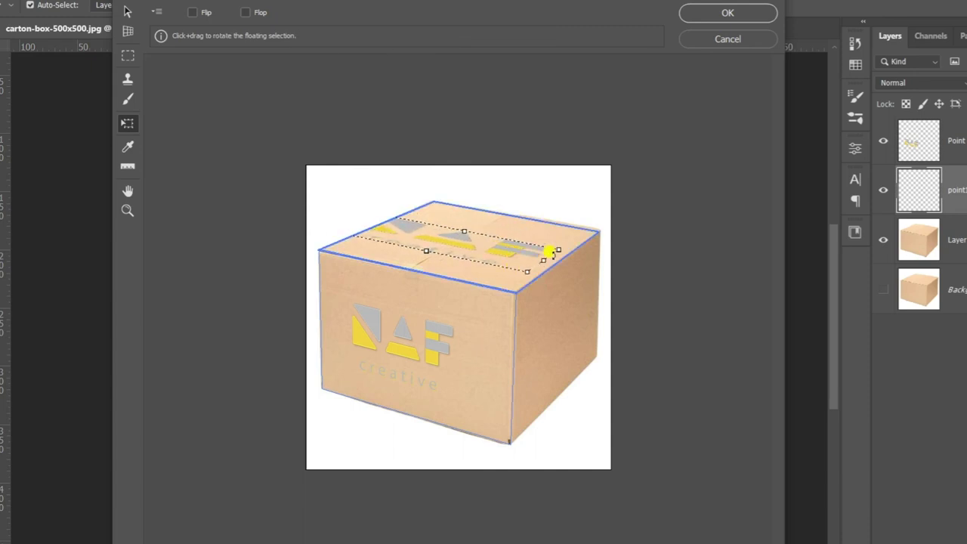
pyautogui.moveTo(542, 259)
pyautogui.mouseDown()
pyautogui.moveTo(454, 241)
pyautogui.moveTo(494, 248)
pyautogui.mouseUp()
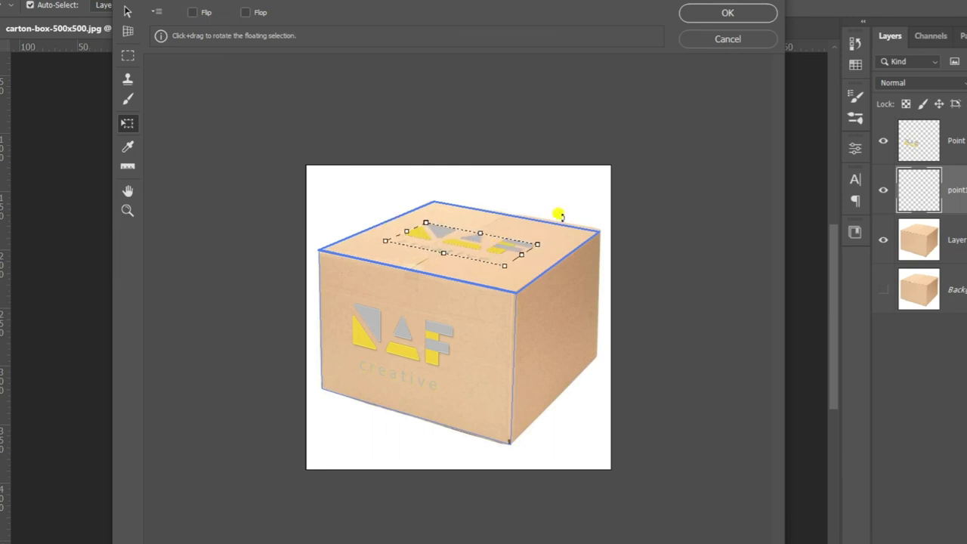
pyautogui.click(727, 13)
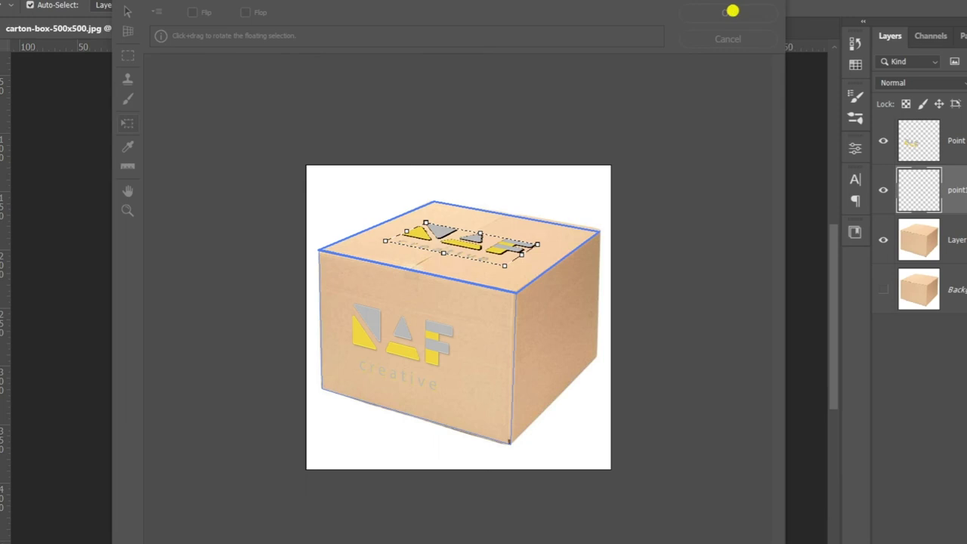
pyautogui.click(503, 368)
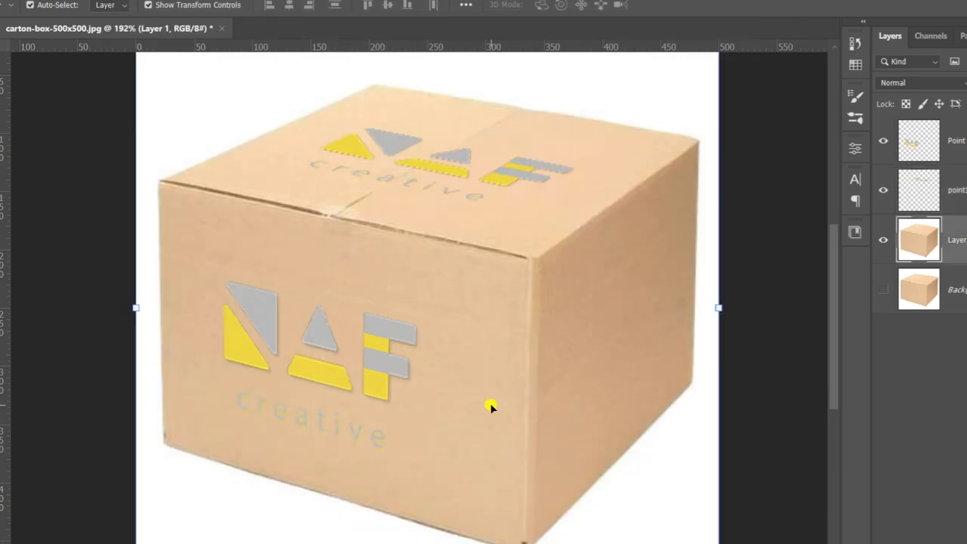
pyautogui.scroll(-2, 488, 405)
pyautogui.scroll(-2, 487, 409)
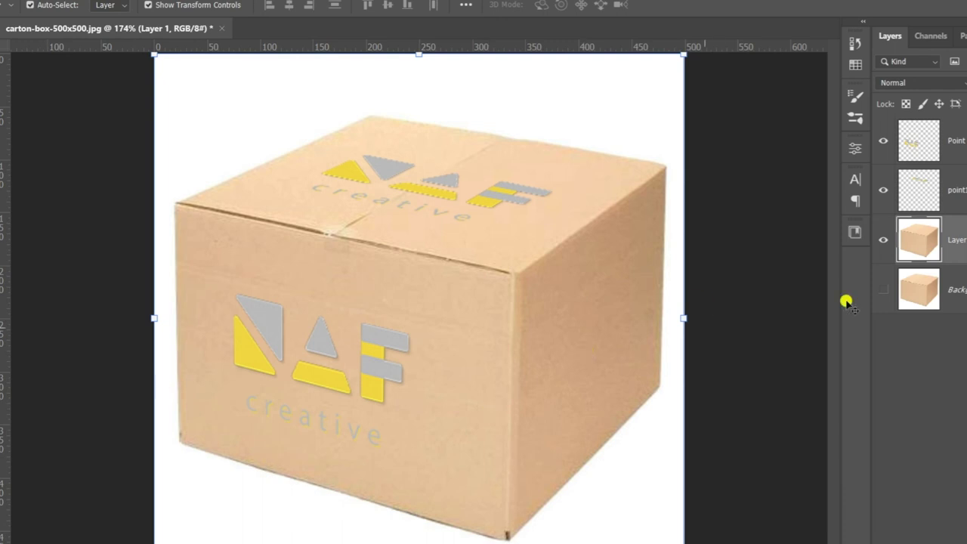
pyautogui.hotkey('ctrl', 't')
pyautogui.rightClick(445, 312)
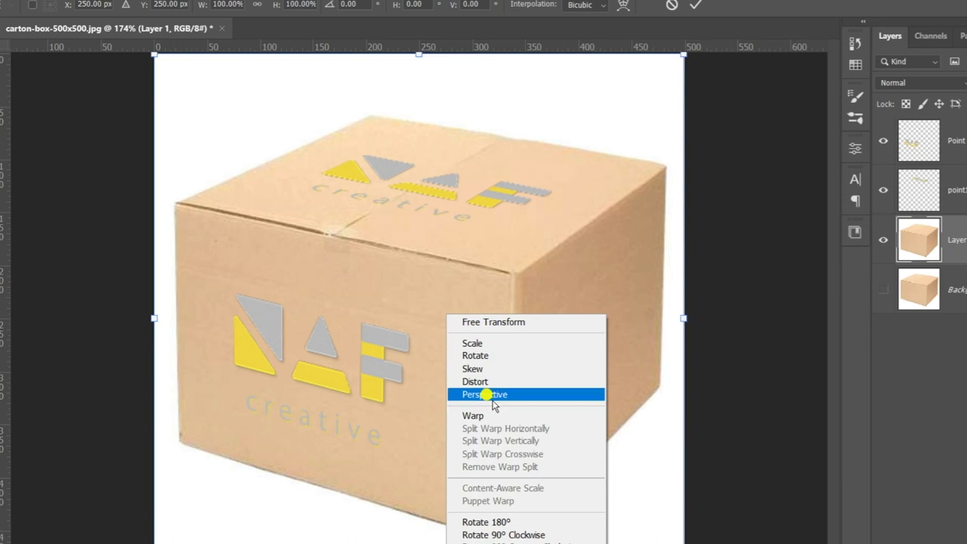
pyautogui.click(714, 147)
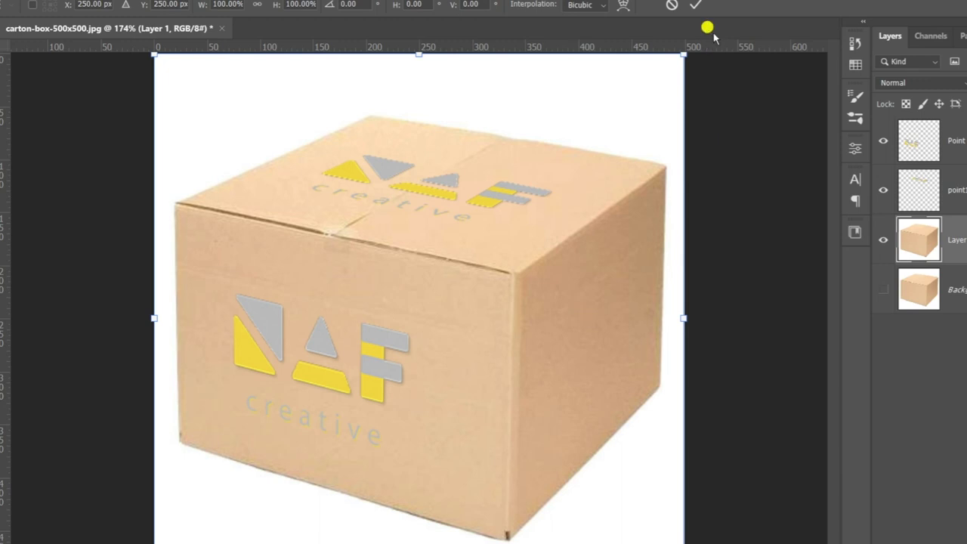